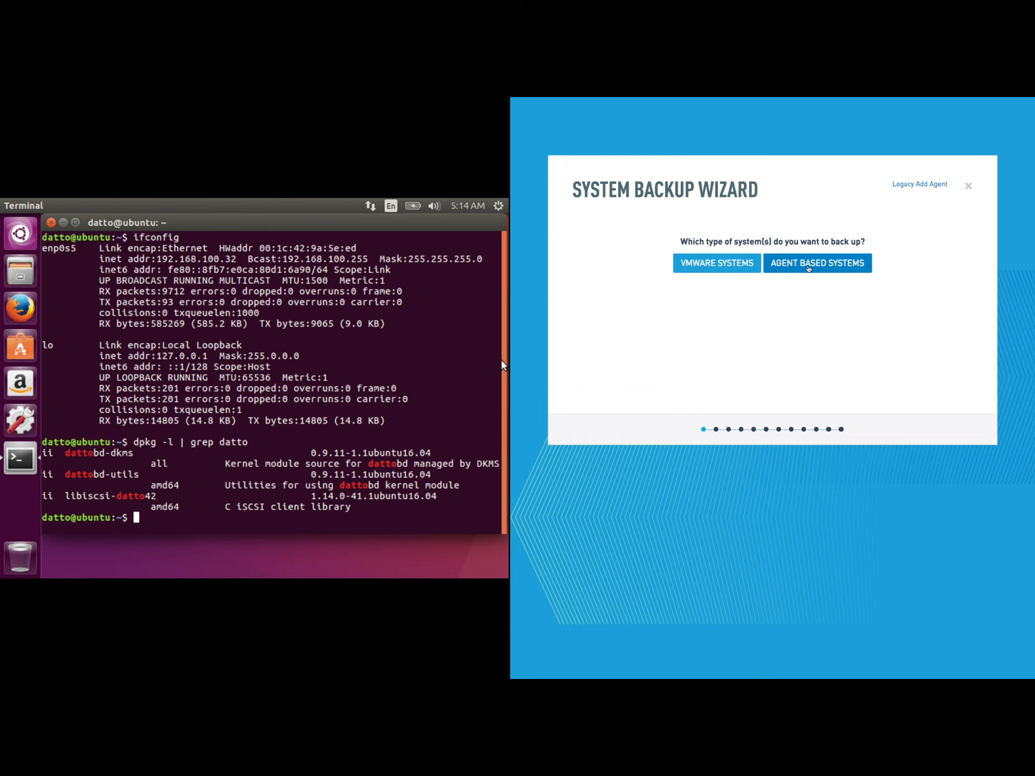
- Choose agent-based backup and add the machine at 192.168.100.32
click(807, 264)
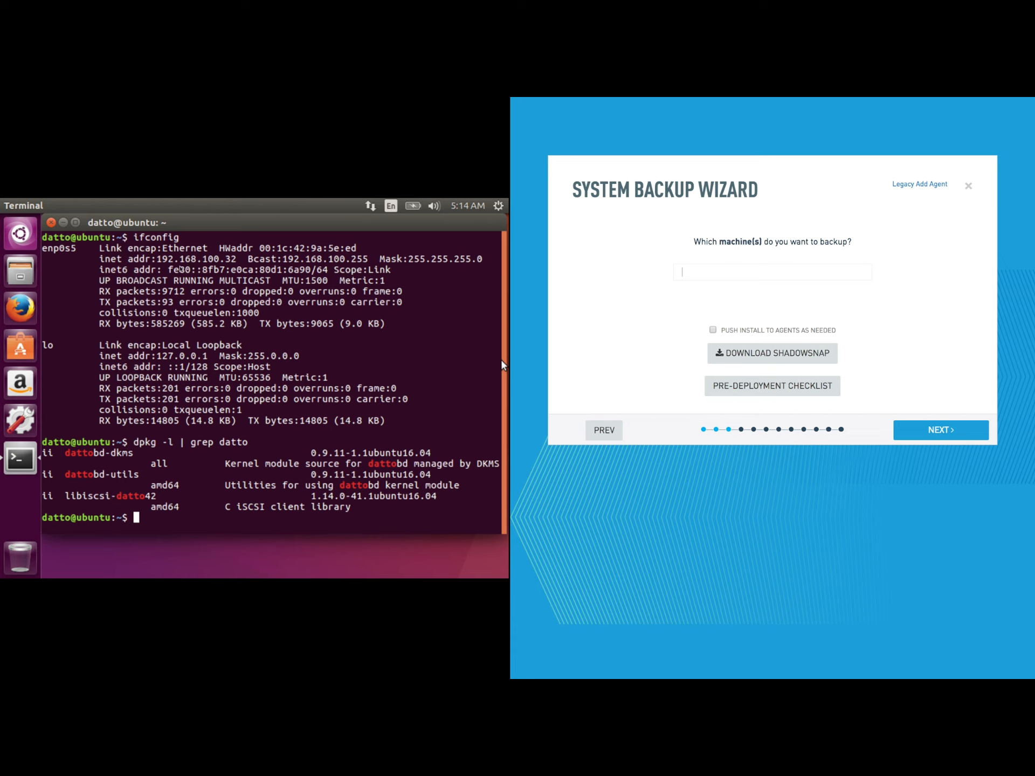
click(747, 273)
text(192.168.100.32)
key(Return)
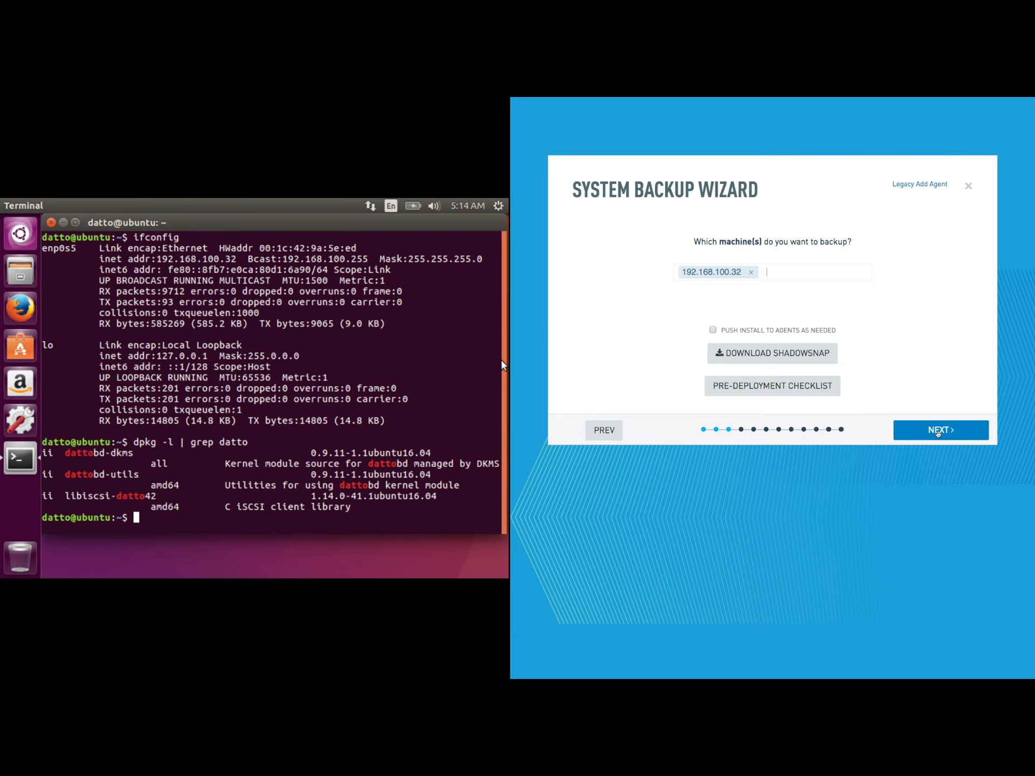
- Accept the default schedule, cloud and retention settings, skip alerts, and finish without encryption
click(938, 431)
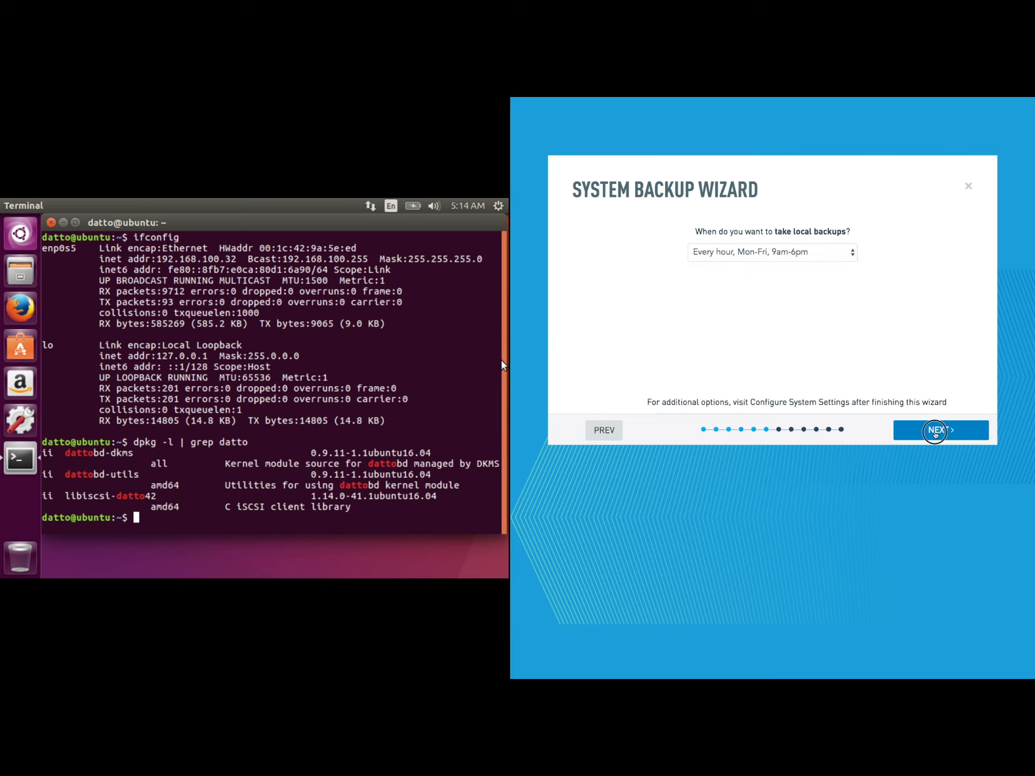
click(936, 433)
click(936, 434)
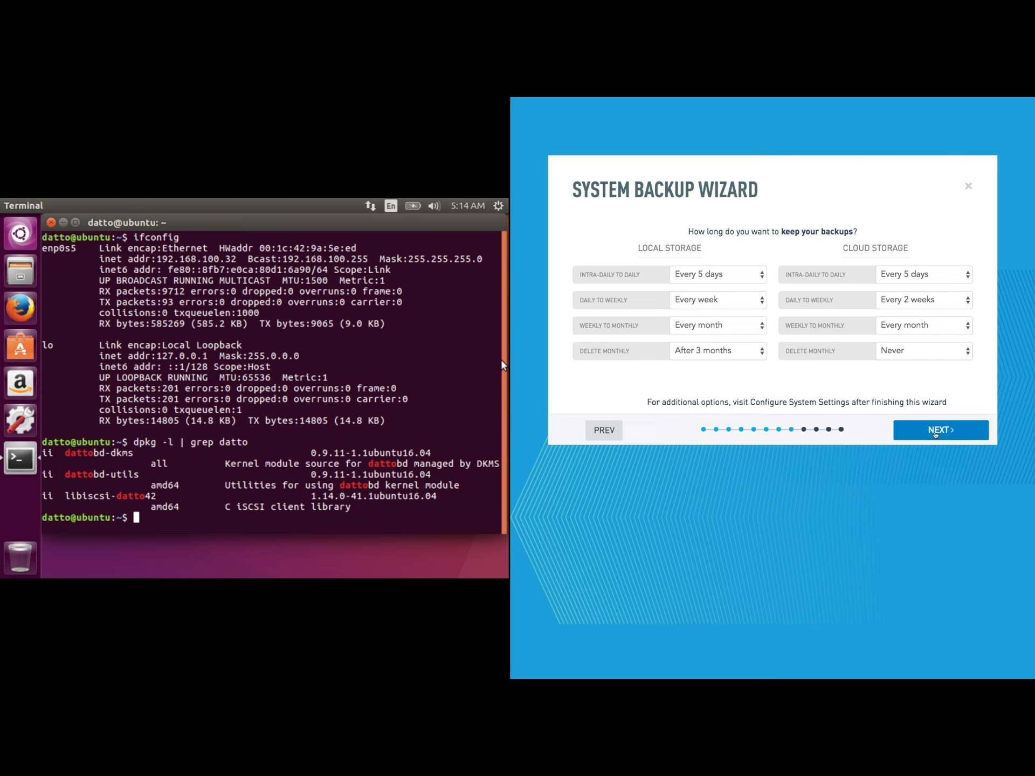
click(935, 432)
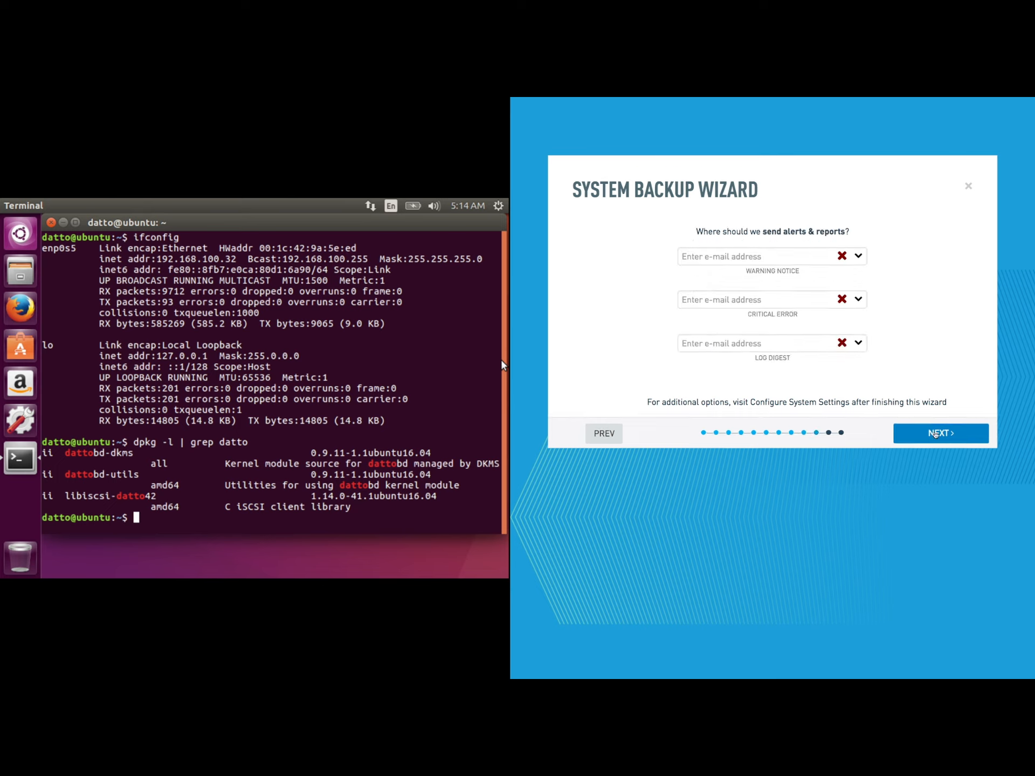
click(936, 433)
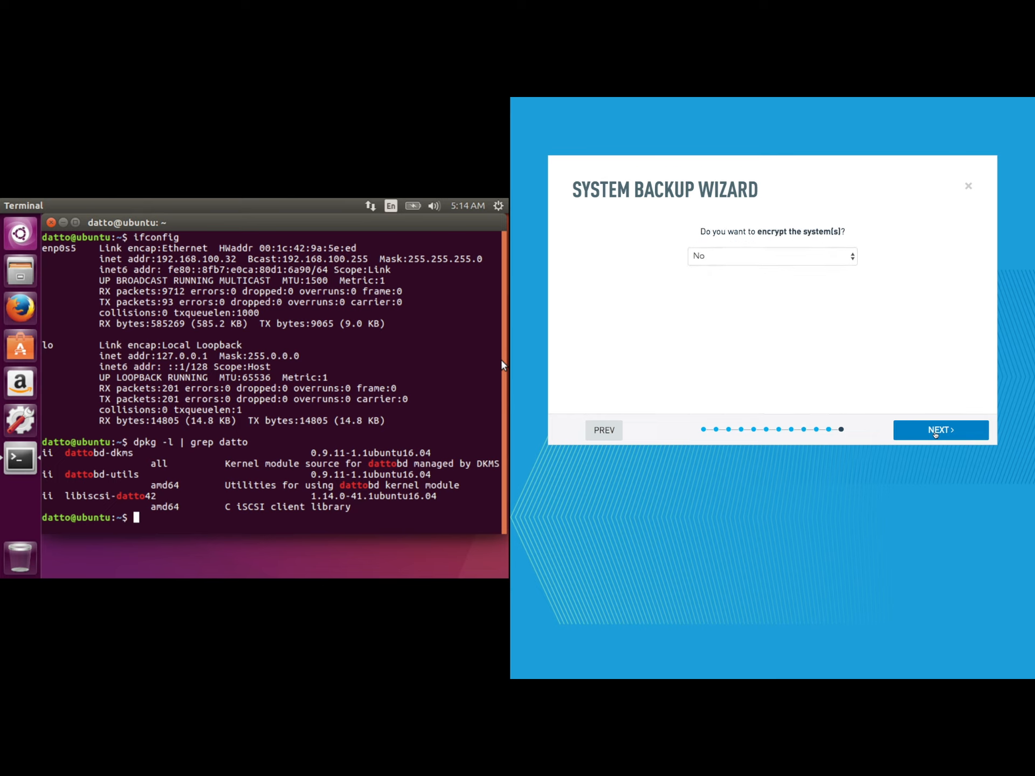
click(936, 431)
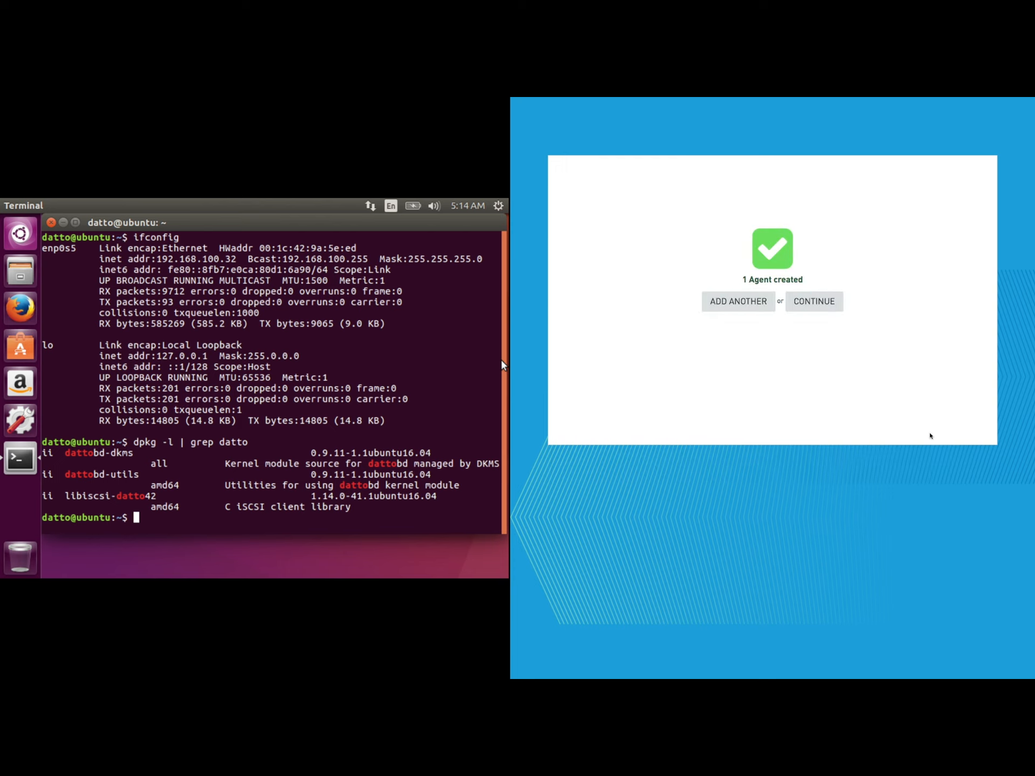
click(824, 308)
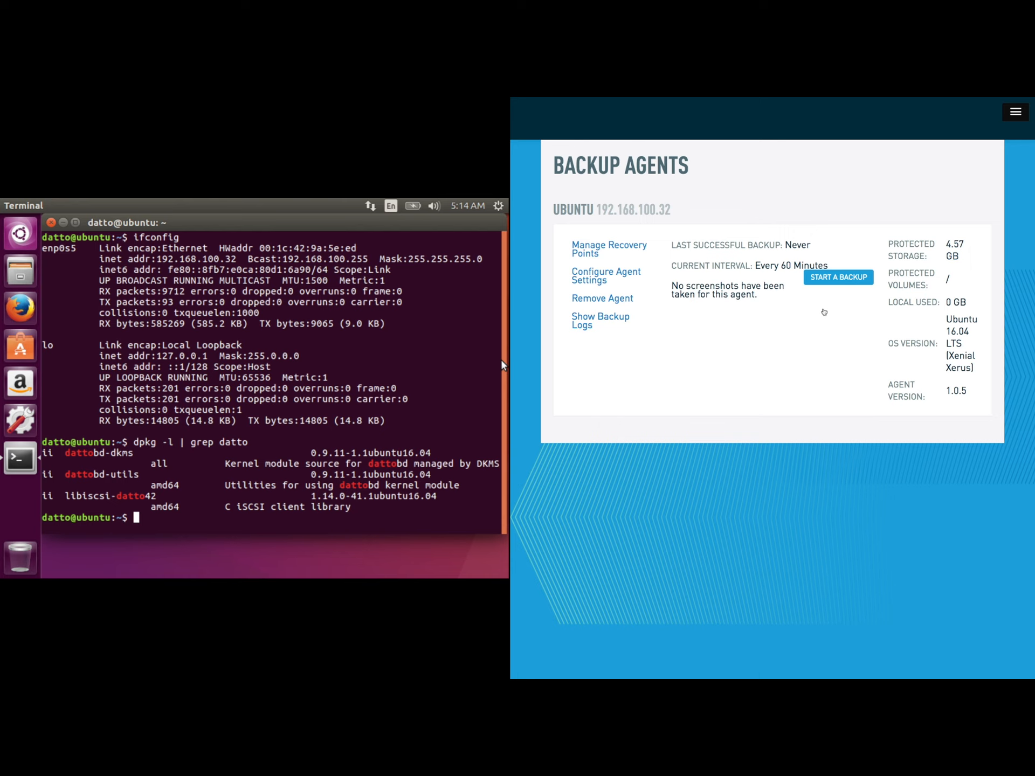
- Start the first backup of the Ubuntu 192.168.100.32 agent
click(830, 278)
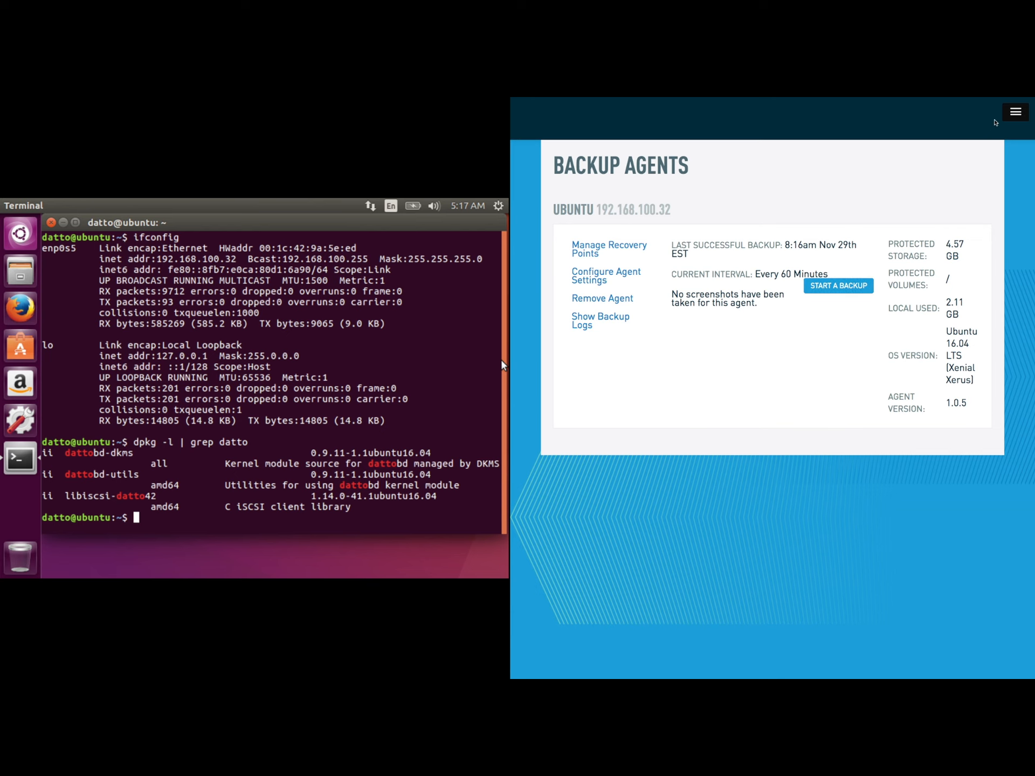
- Open the Restore page and choose Local Virtualization for the ubuntu system
click(1017, 112)
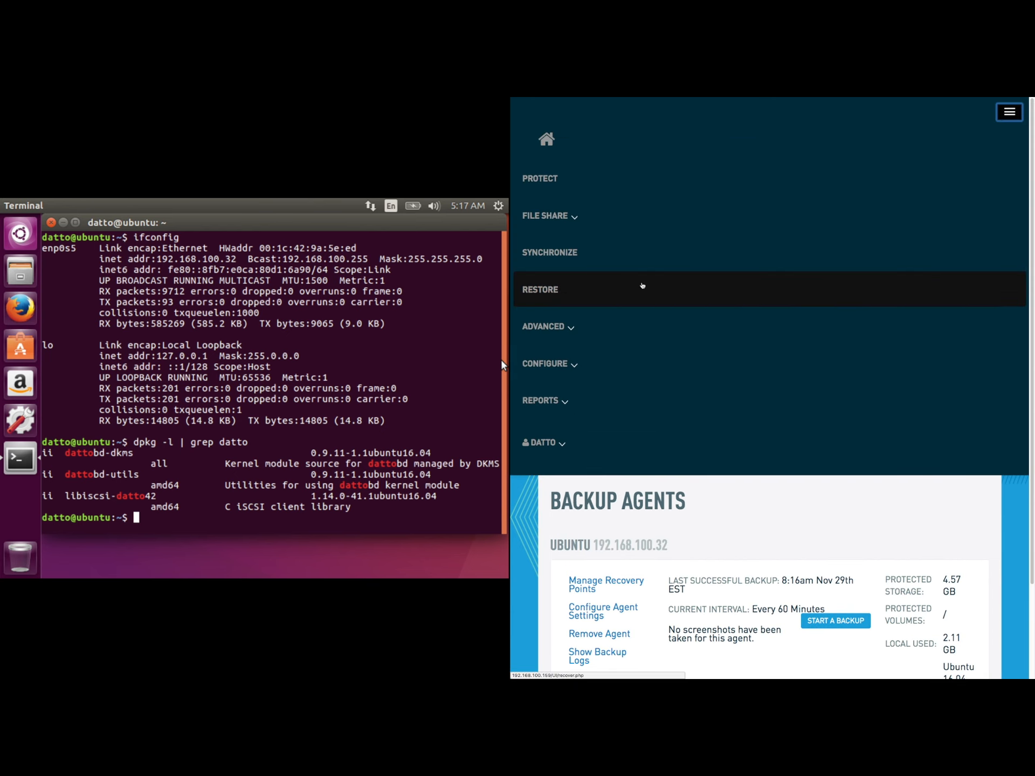
click(643, 286)
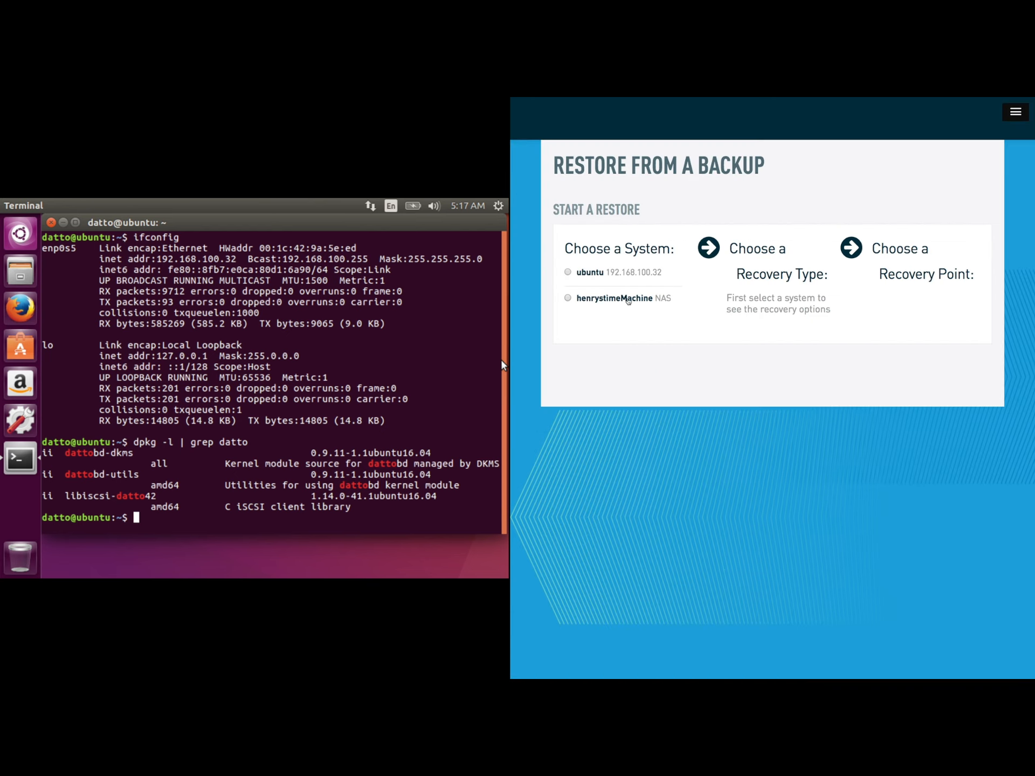
click(590, 273)
click(728, 336)
- Shut down the original Ubuntu machine from its system menu
click(498, 206)
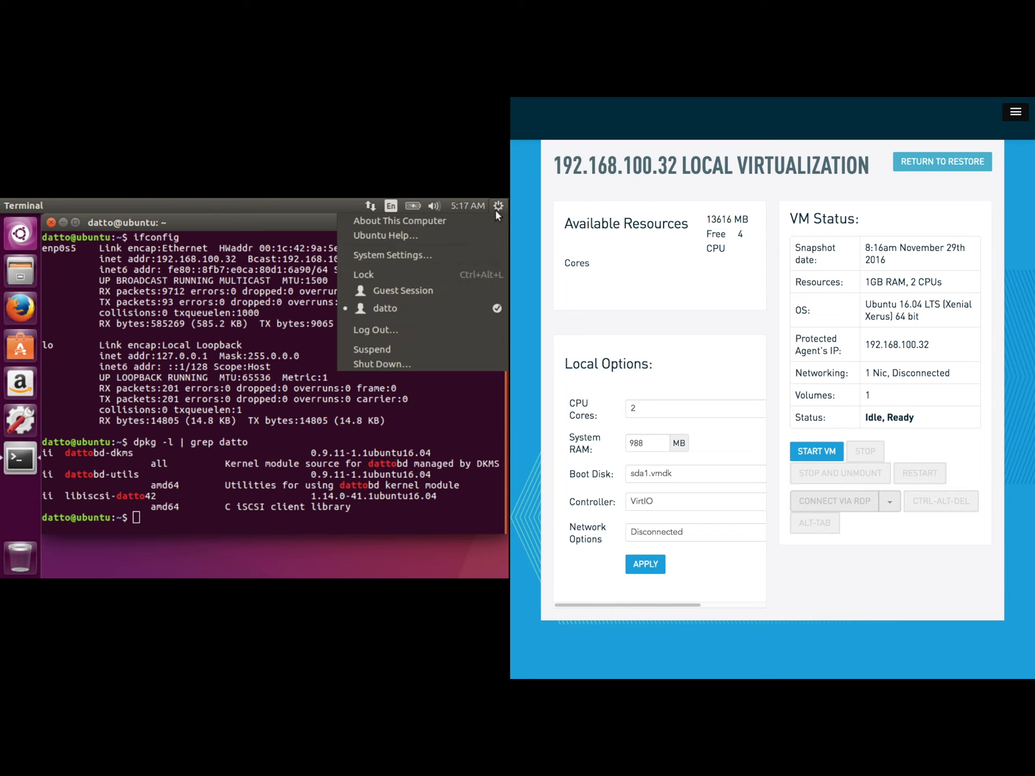
click(373, 365)
key(Escape)
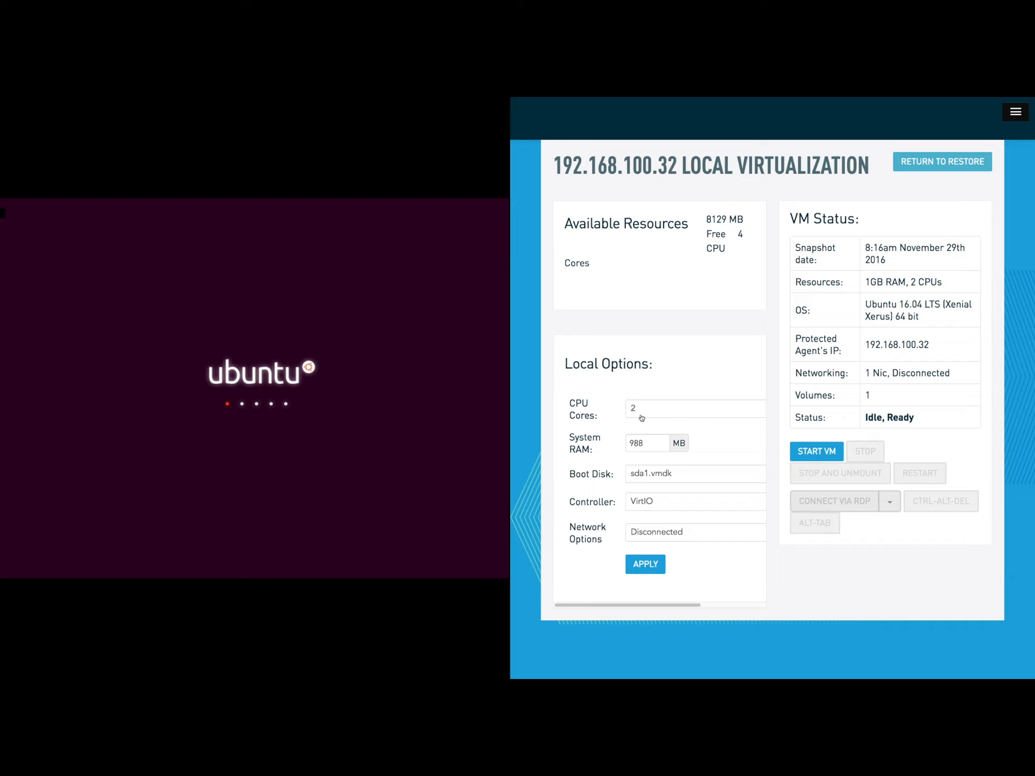
- Set System RAM to 1024 MB and network to Bridged to the Primary NIC
click(649, 443)
key(BackSpace)
key(BackSpace)
key(BackSpace)
text(1024)
click(652, 534)
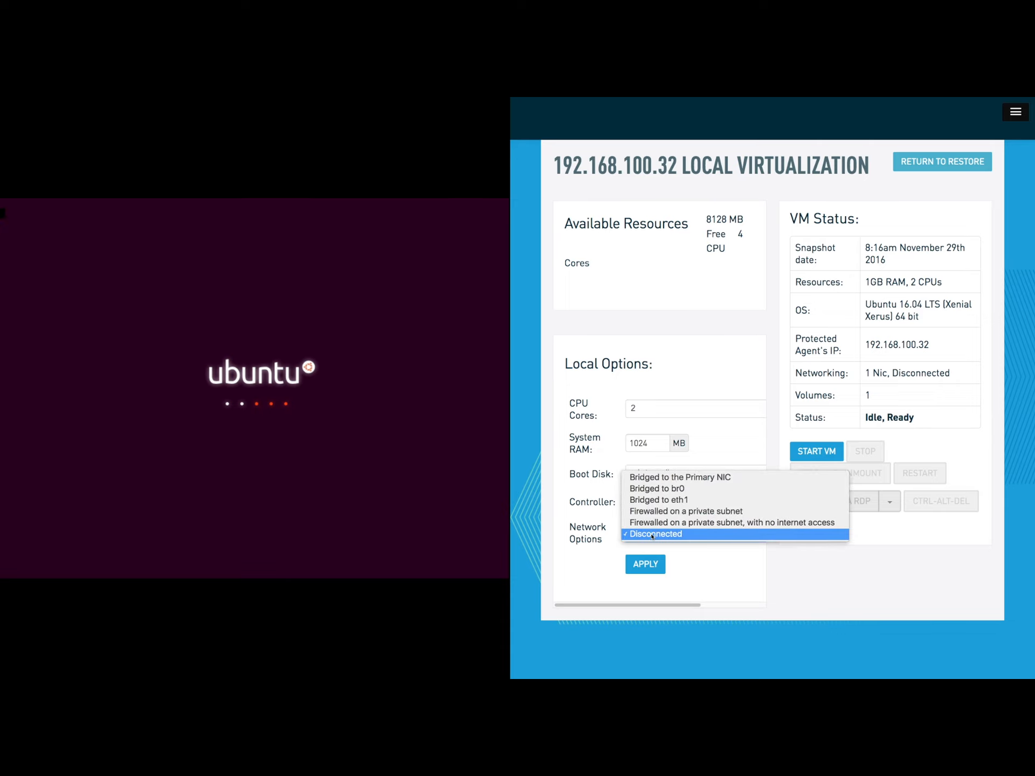
click(655, 478)
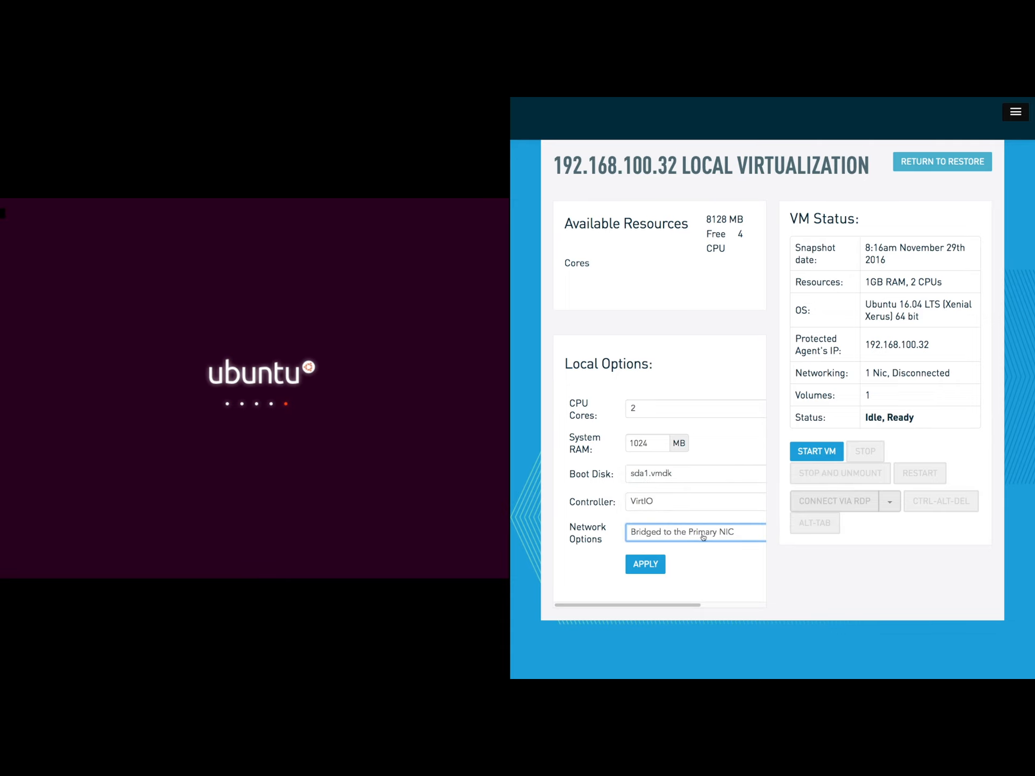
- Apply the 1024 MB, bridged-network virtualization settings for the Ubuntu VM
click(646, 565)
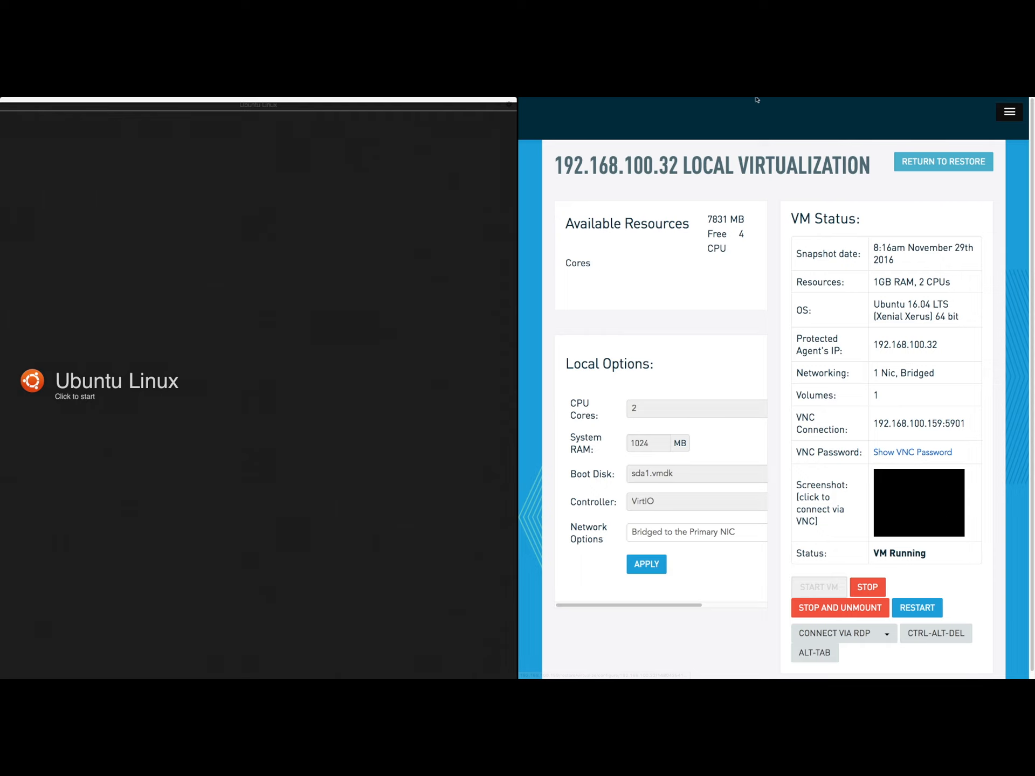
- Log into the Ubuntu VM desktop in noVNC with the account password
click(687, 117)
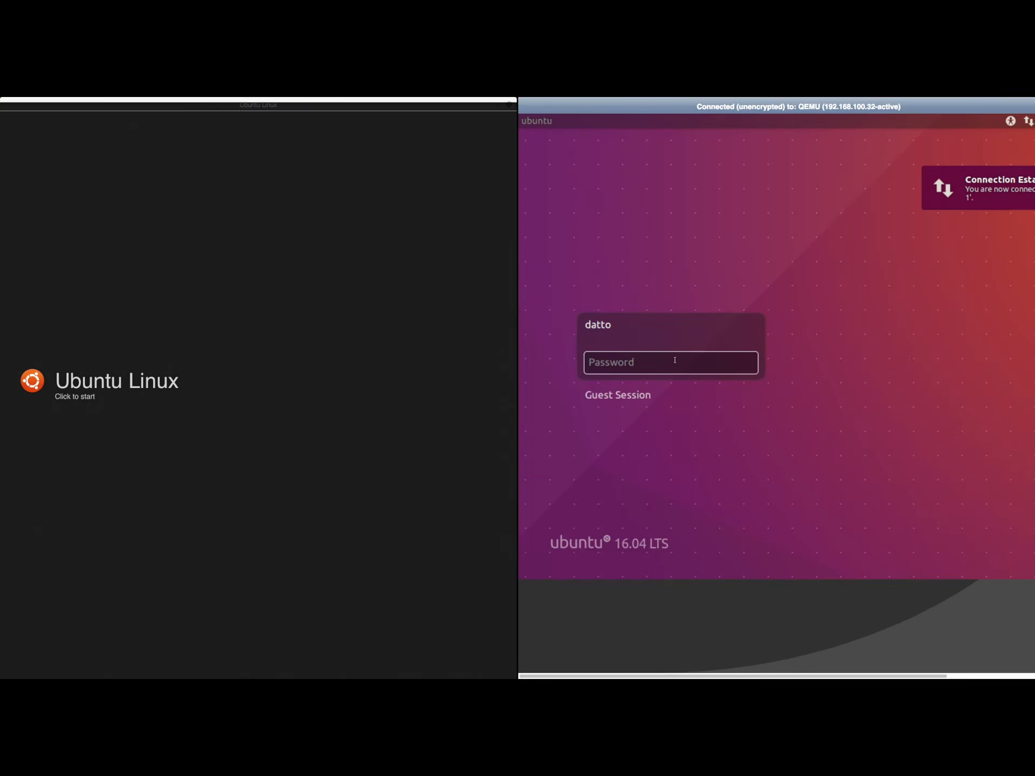
text(datto123)
key(Return)
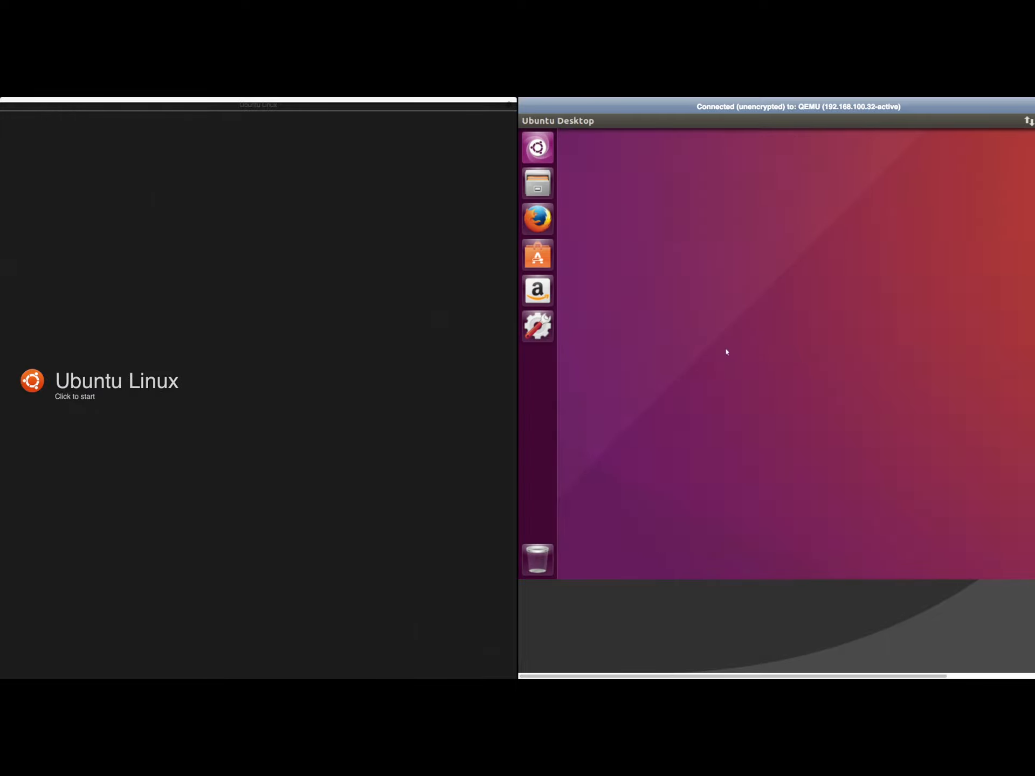
click(543, 153)
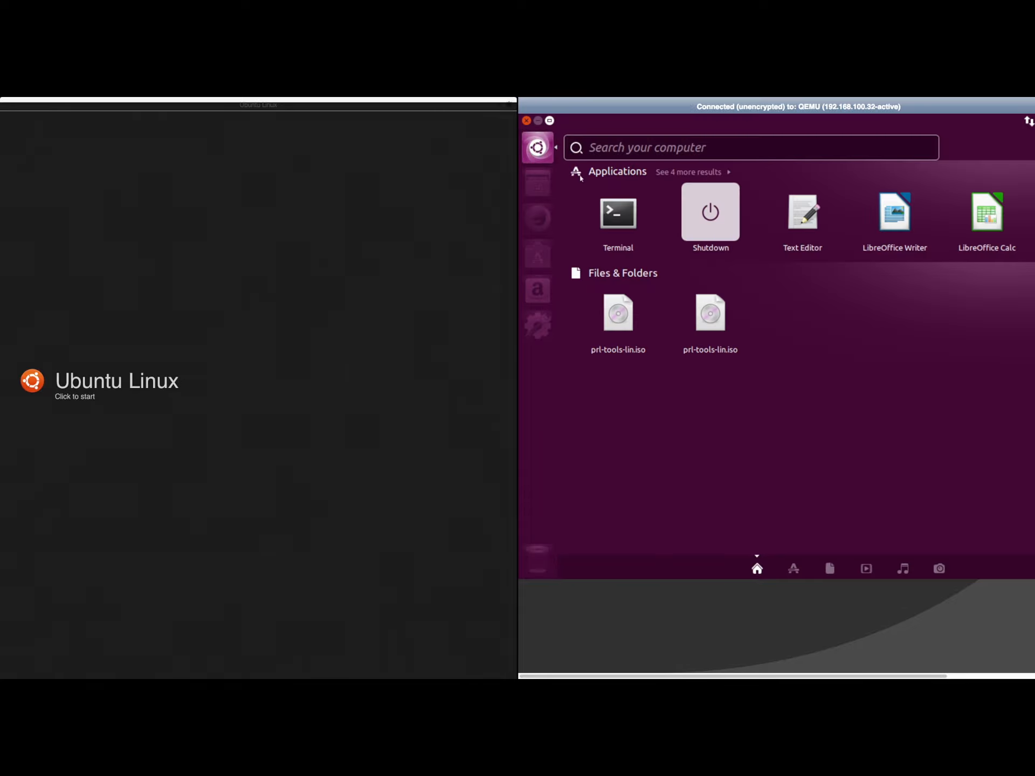
- Launch a Terminal on the VM and run ifconfig to view its current address
click(615, 206)
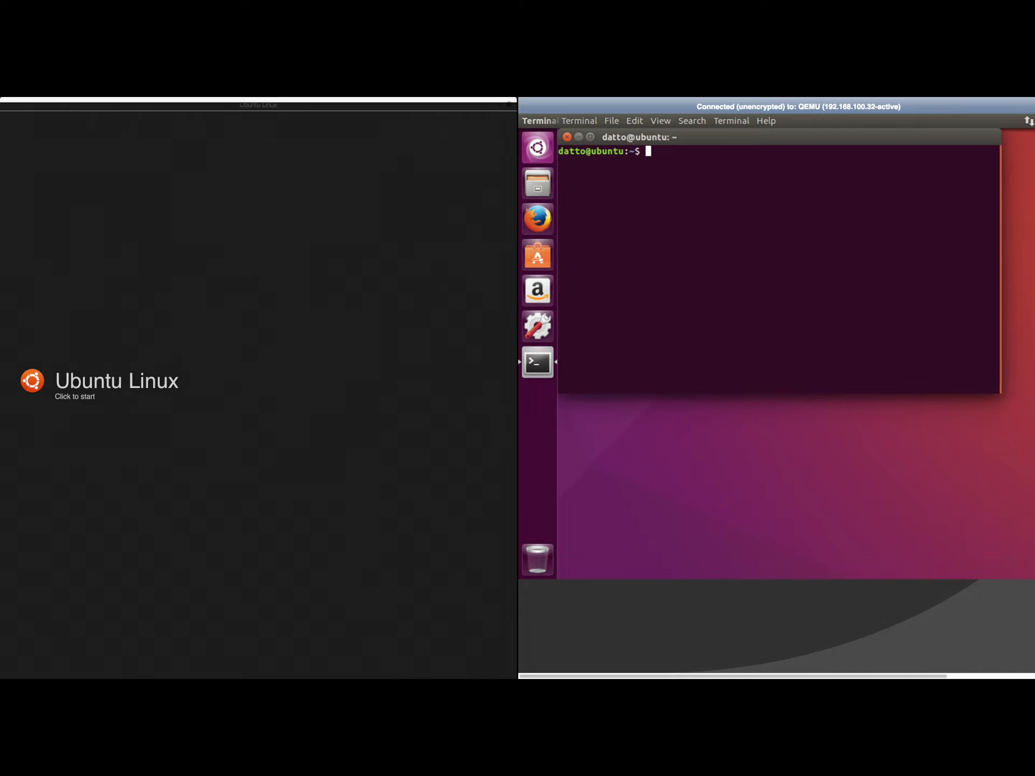
text(ifconfig)
key(Return)
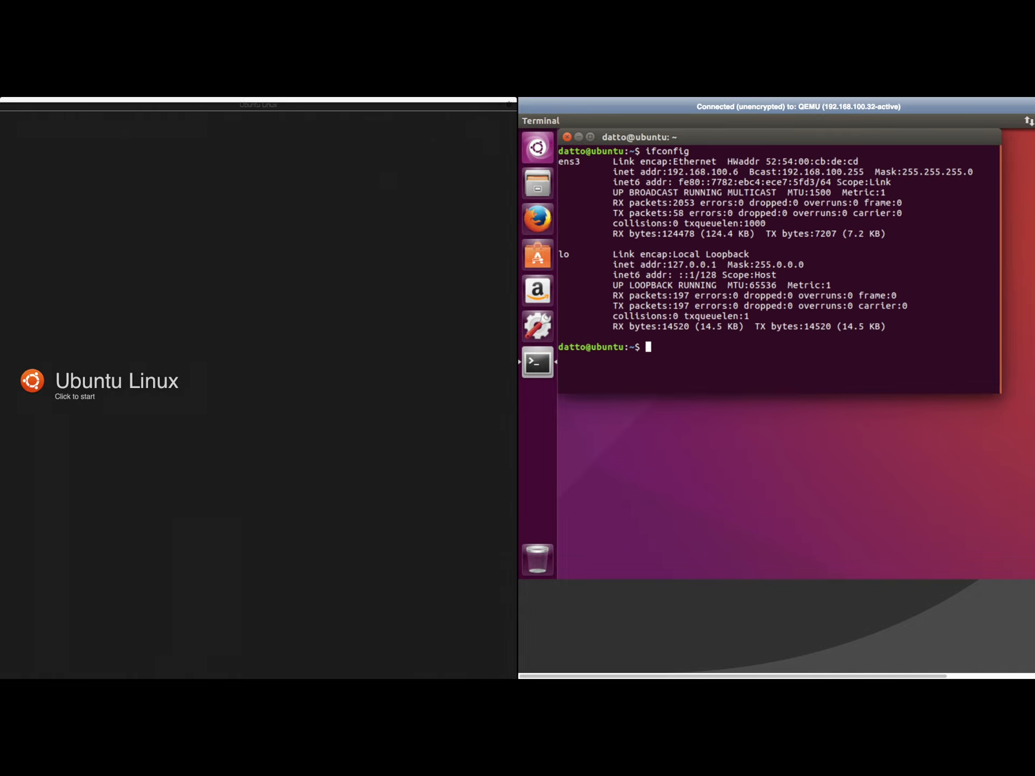
- Run sudo ifconfig ens3 192.168.100.32, then confirm the new address with ifconfig
text(sudo ifconfig 192.168.100.32)
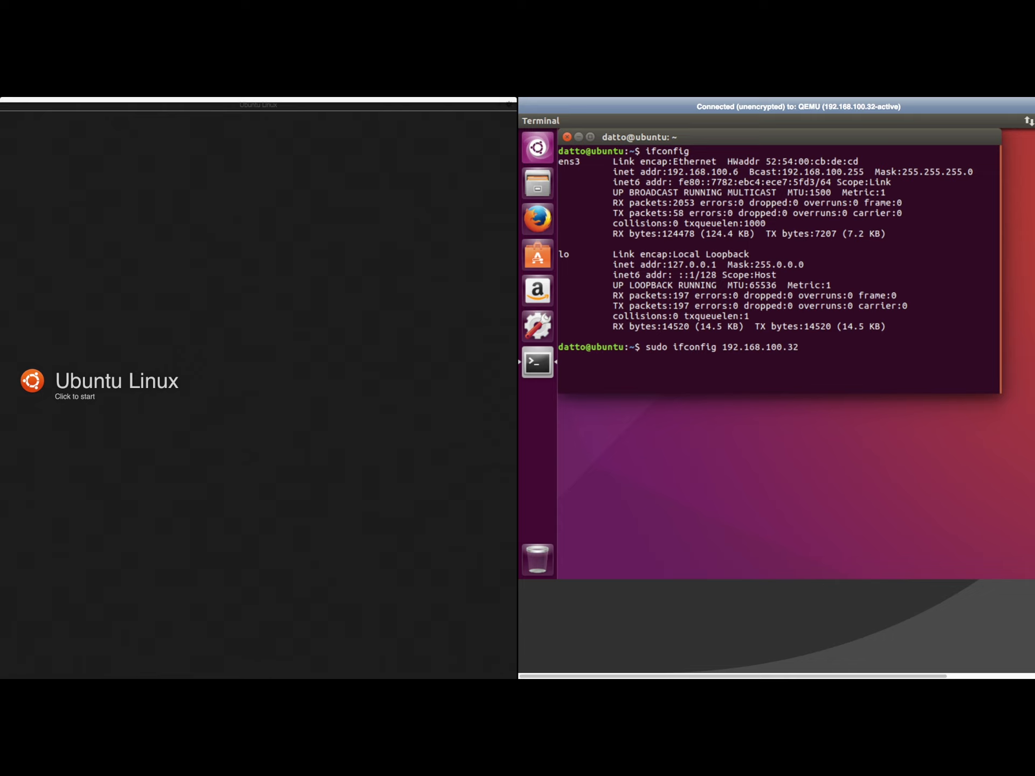
key(Left)
key(Left)
key(Left)
key(Left)
key(Left)
key(Left)
key(Left)
key(Left)
key(Left)
key(Left)
key(Left)
key(Left)
key(Left)
key(Left)
key(Left)
key(Left)
key(Left)
key(Left)
key(Left)
key(Left)
key(Right)
key(Right)
key(Right)
key(Right)
key(Right)
key(Right)
key(Right)
key(Right)
key(Right)
text(ens3)
key(Return)
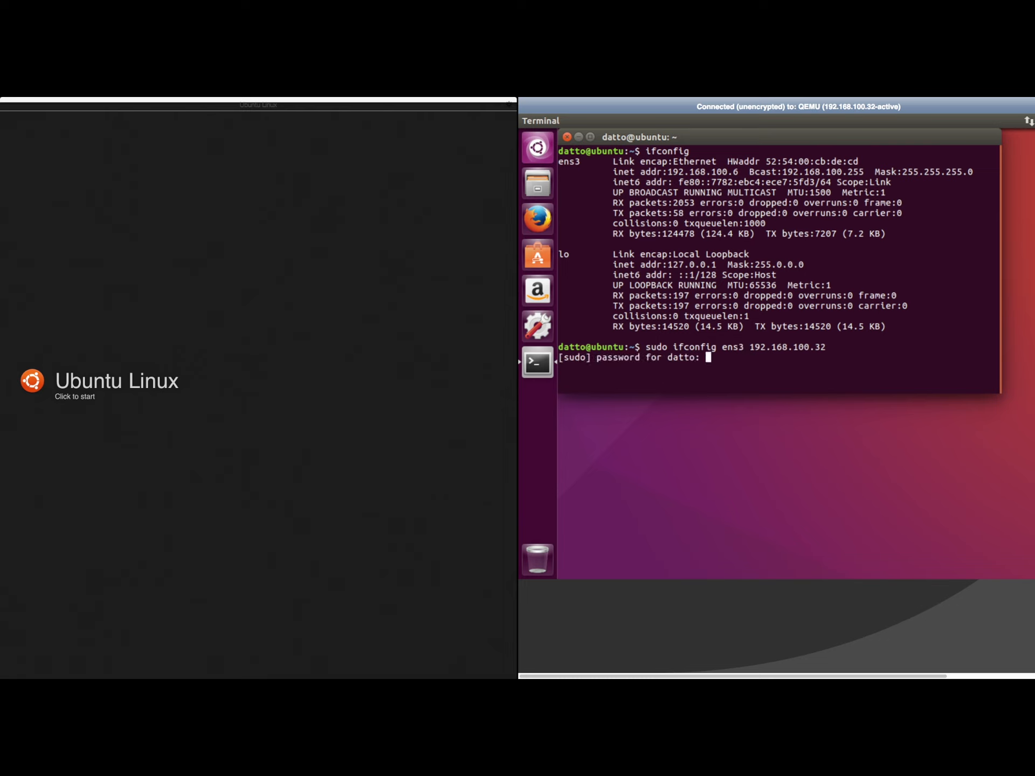
key(Return)
text(ifconfig)
key(Return)
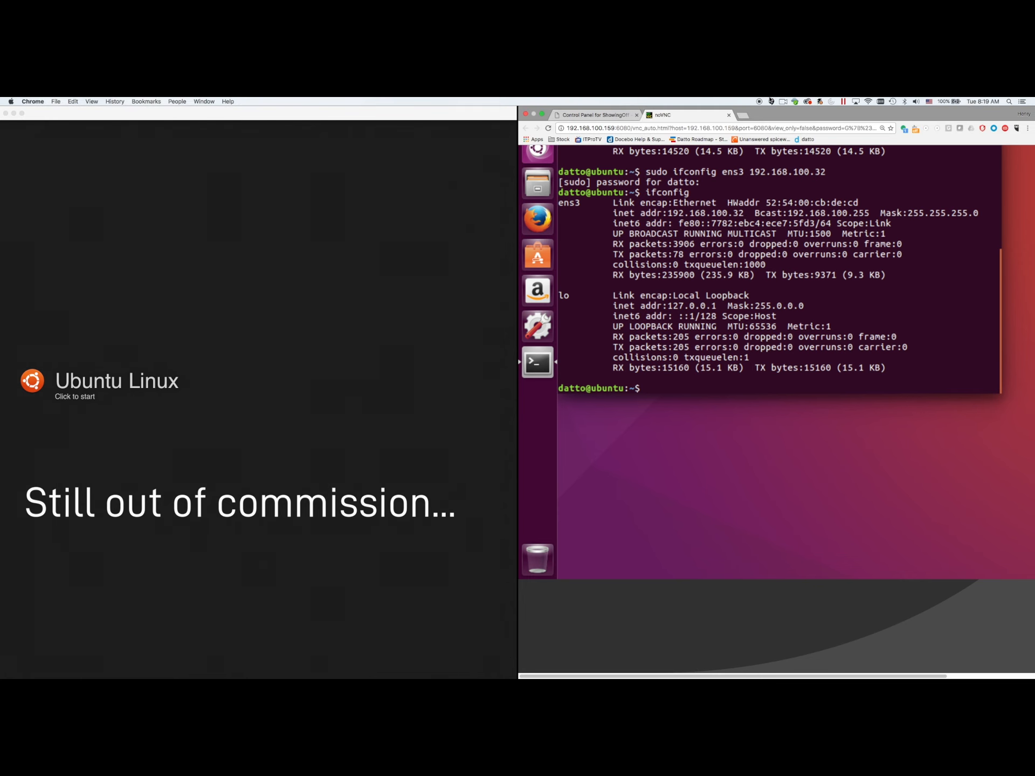
- Back in the SIRIS Control Panel, start a new backup of Ubuntu 192.168.100.32 from Protect
click(620, 116)
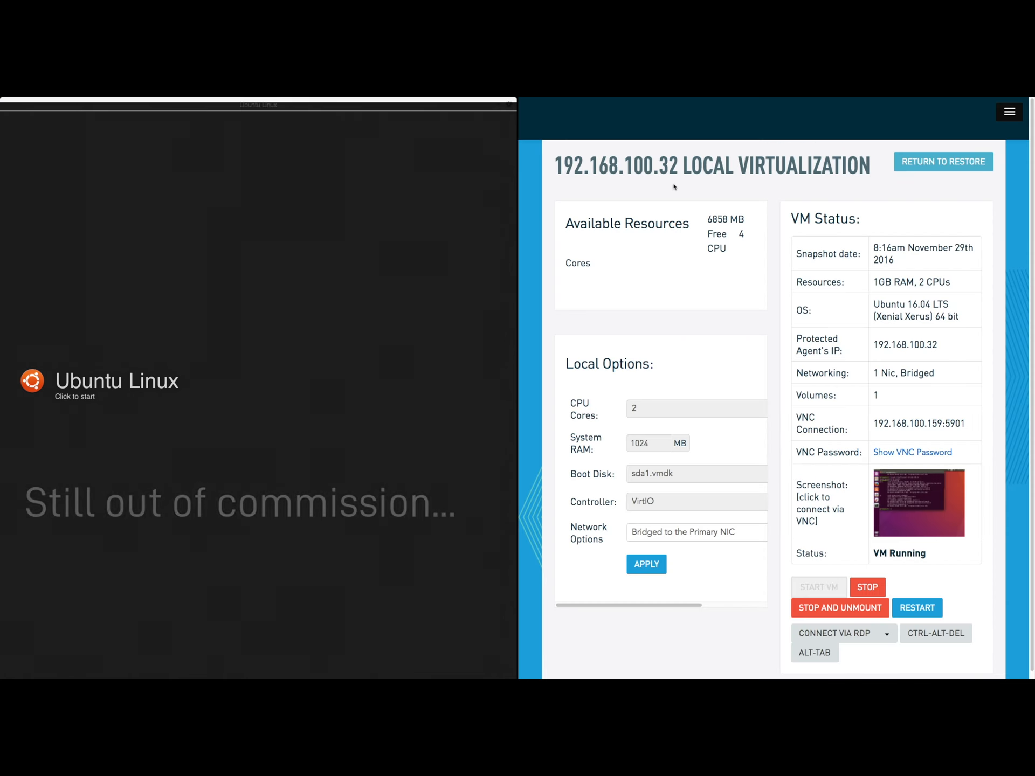
click(1009, 112)
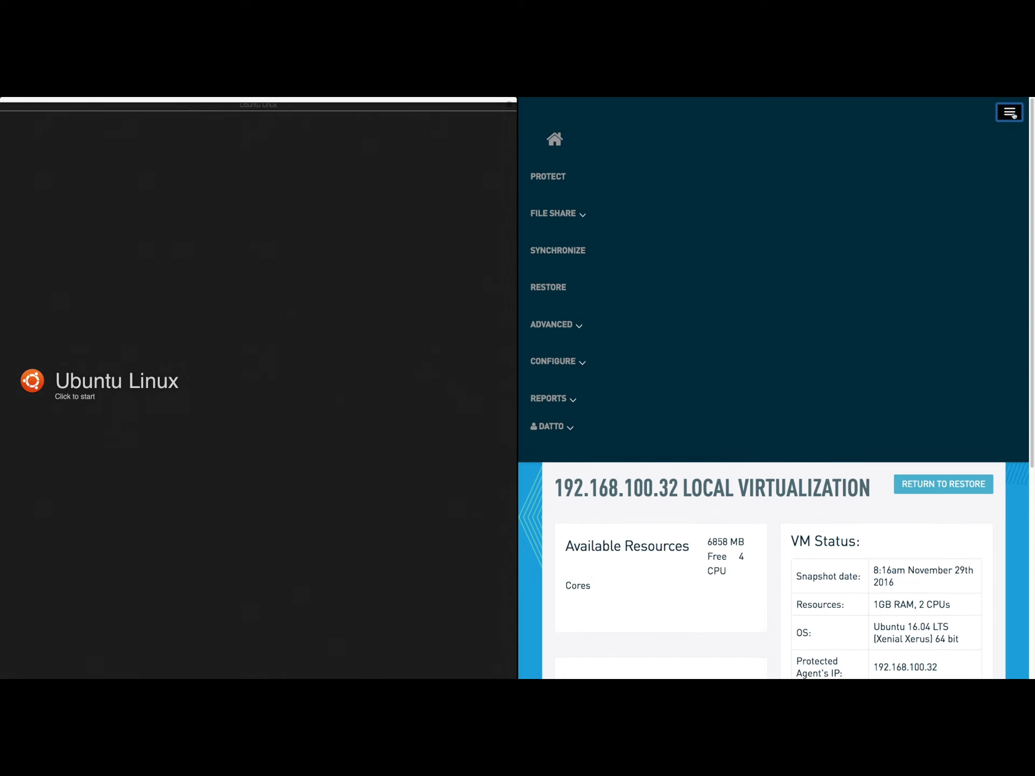
click(679, 175)
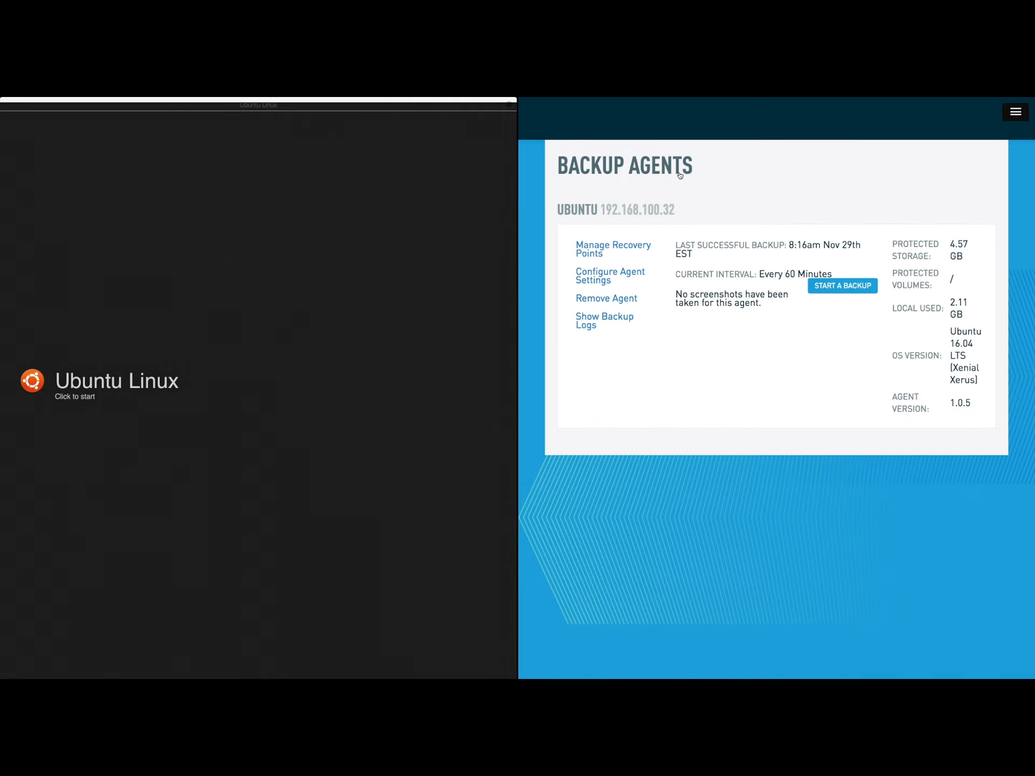
click(837, 291)
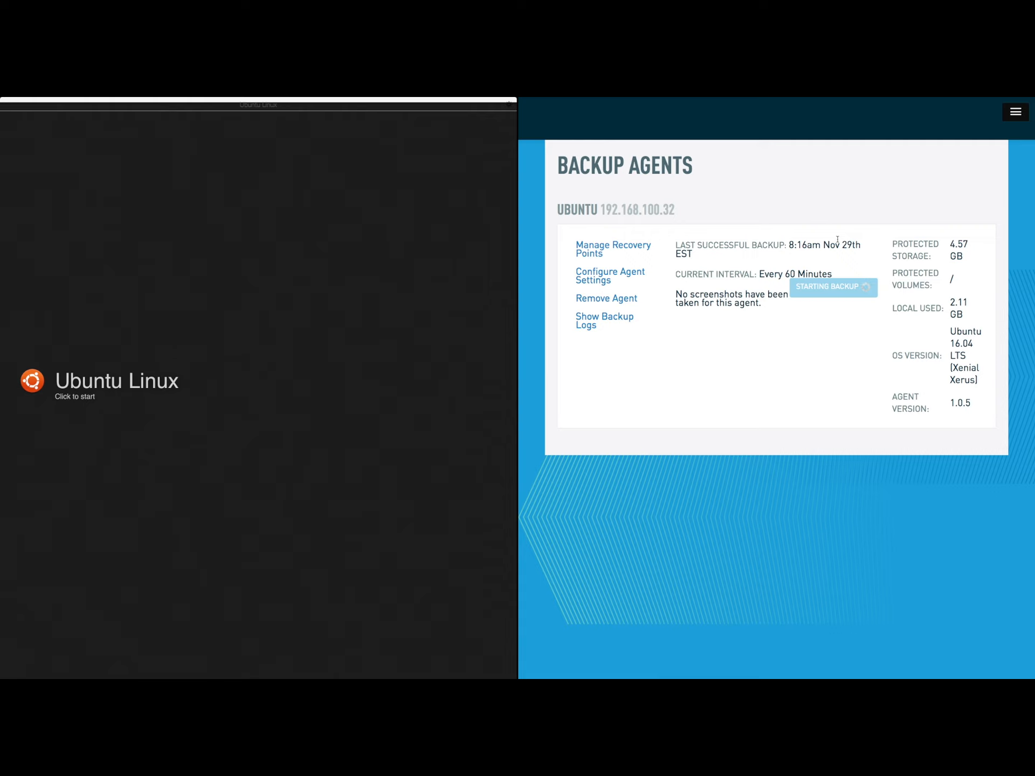